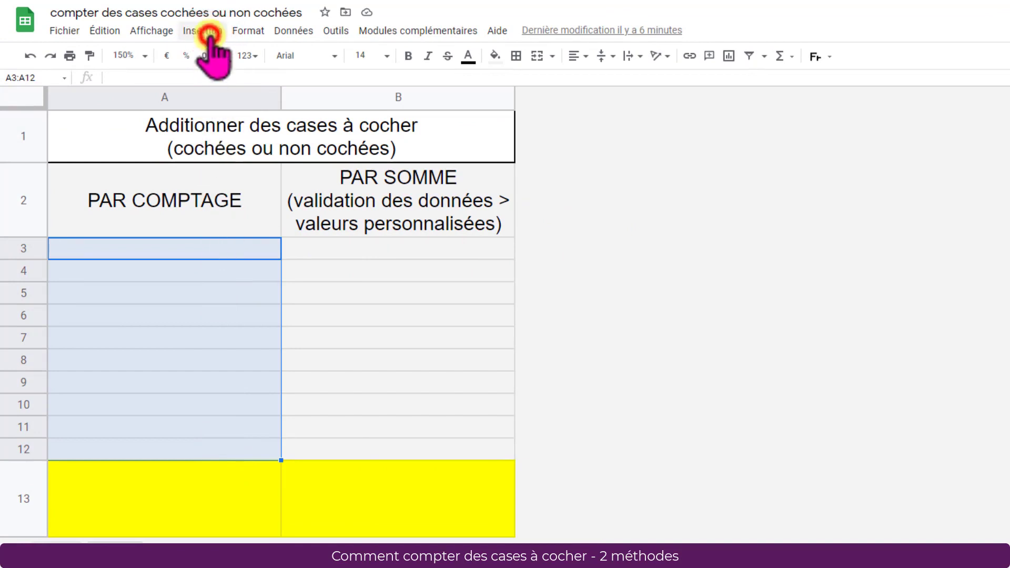
Step: Insert checkboxes in A3:A12 and tick the ones in A4 and A6
click(208, 32)
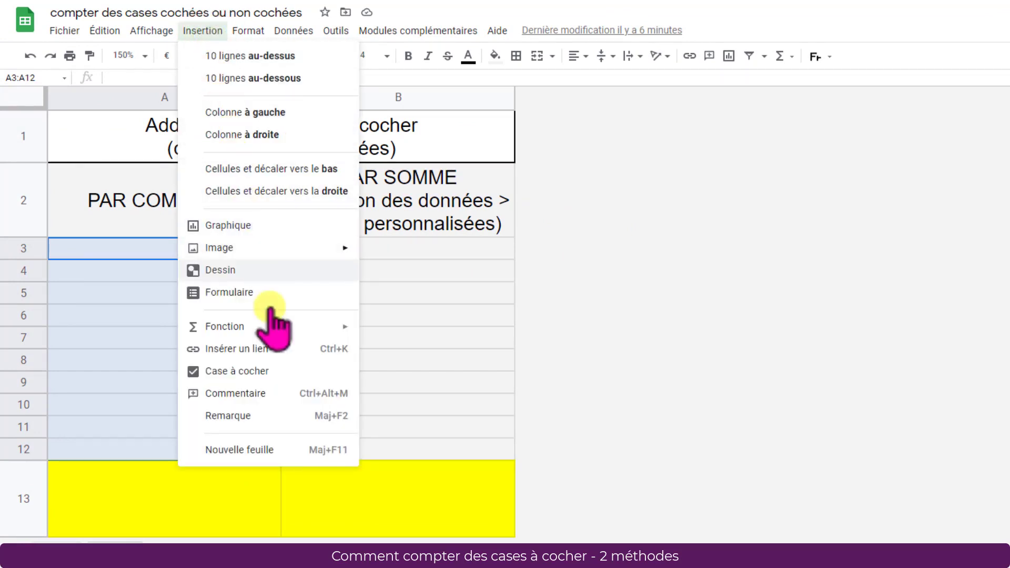
click(284, 372)
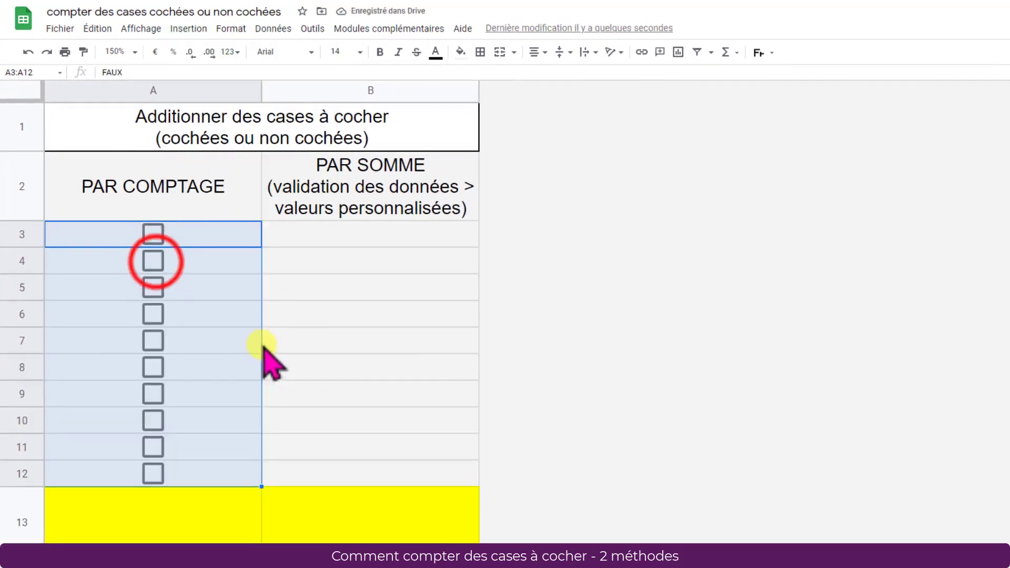
click(153, 261)
click(154, 314)
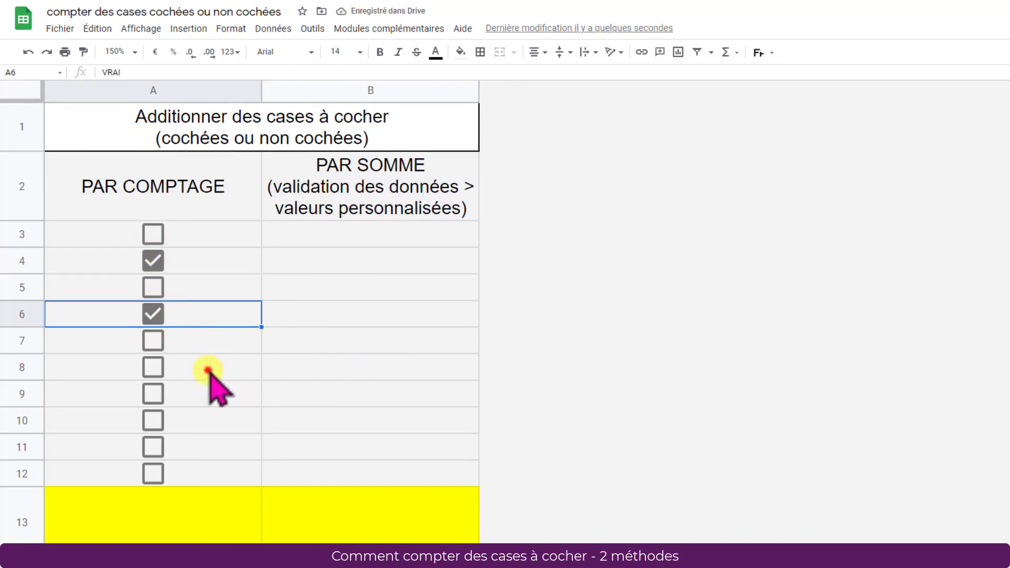
Step: Tick the three checkboxes in A8:A10 together as one selection
drag(210, 371, 219, 421)
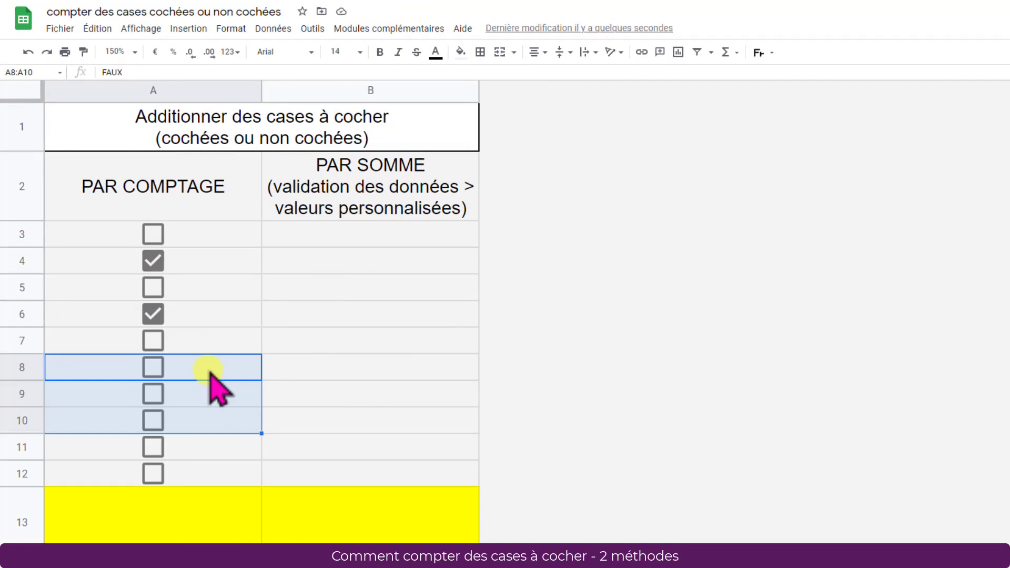
key(space)
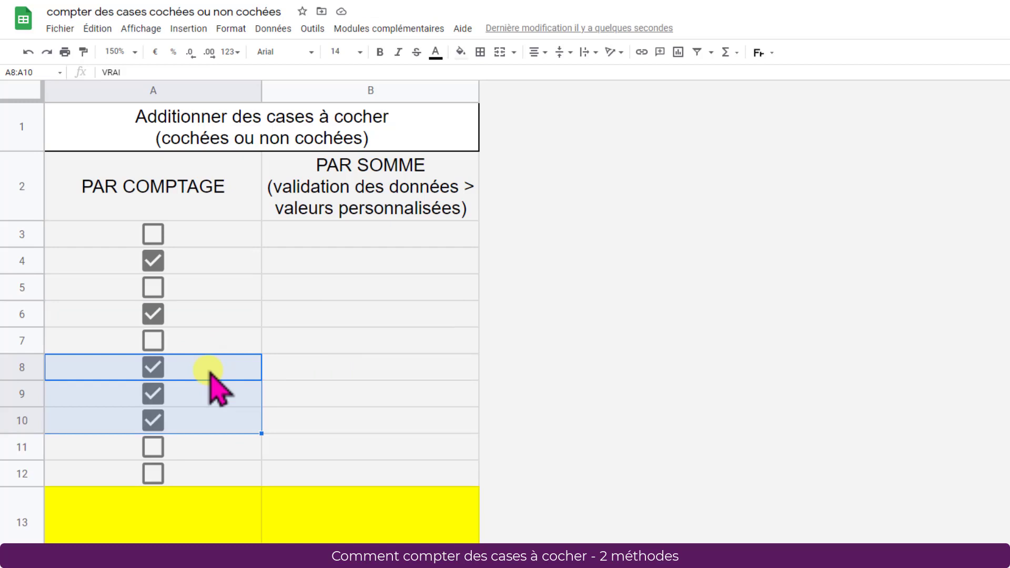
key(space)
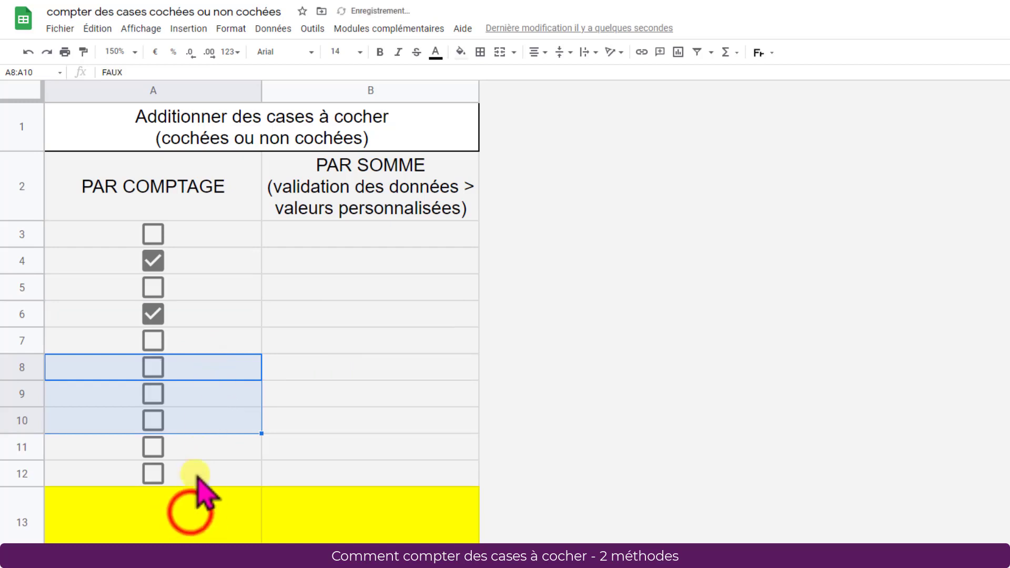
key(space)
Step: Inspect the underlying values of the unticked checkbox in A12 and the ticked one in A10
click(190, 512)
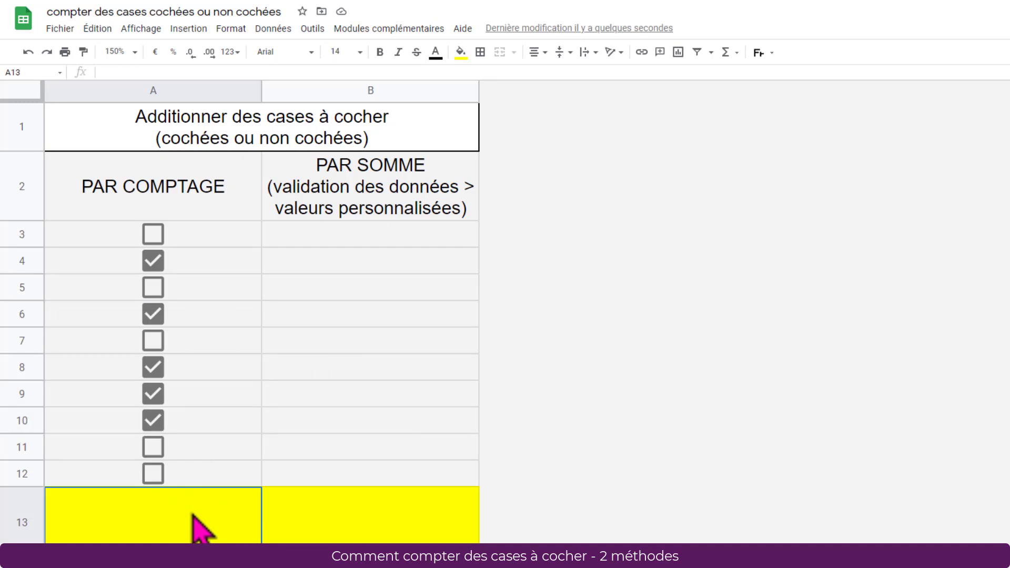
key(Up)
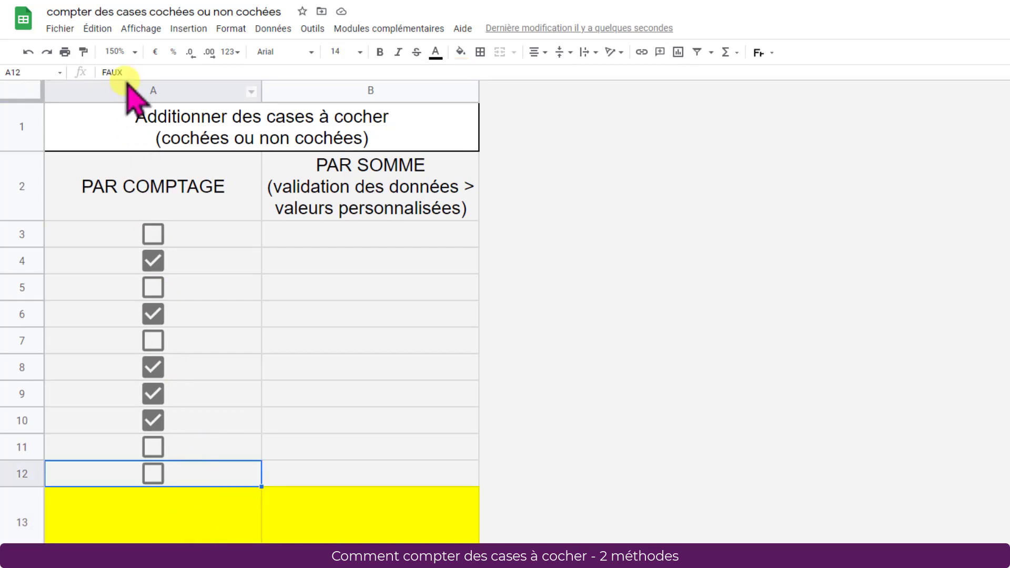
click(185, 425)
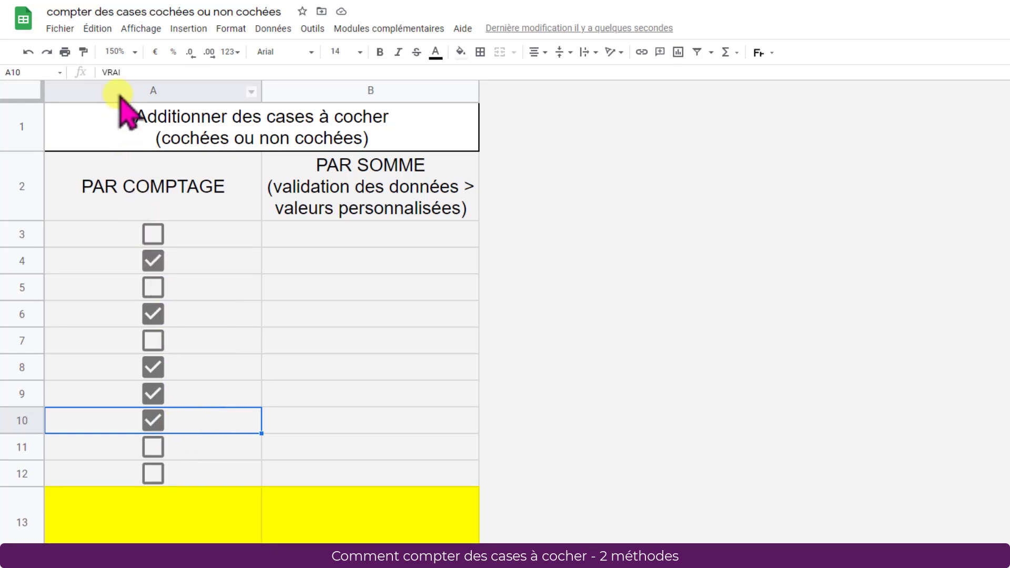
Step: Enter the formula =NB.SI(A3:A12;VRAI) in A13 to count the ticked checkboxes
click(200, 519)
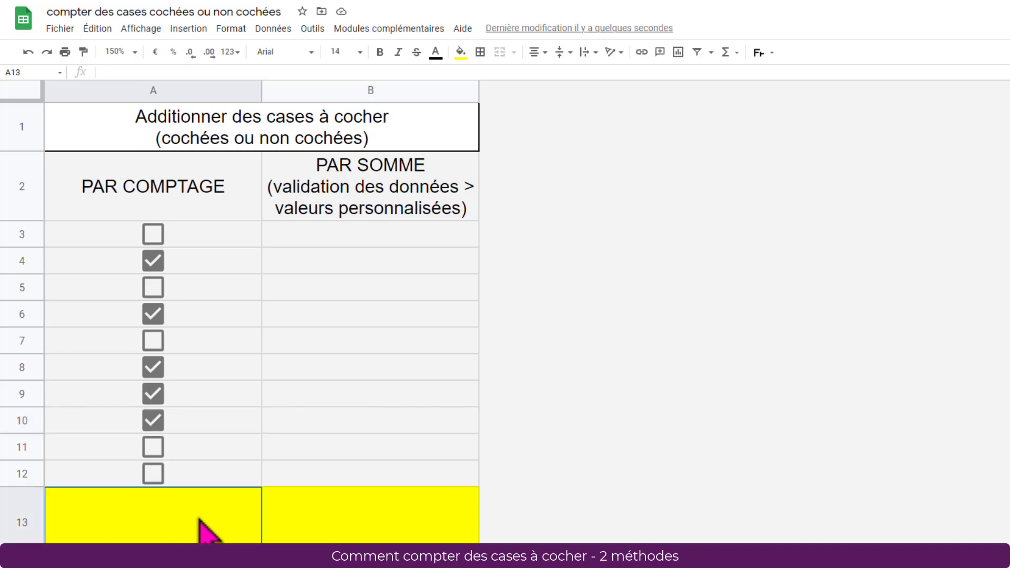
click(200, 521)
text(=)
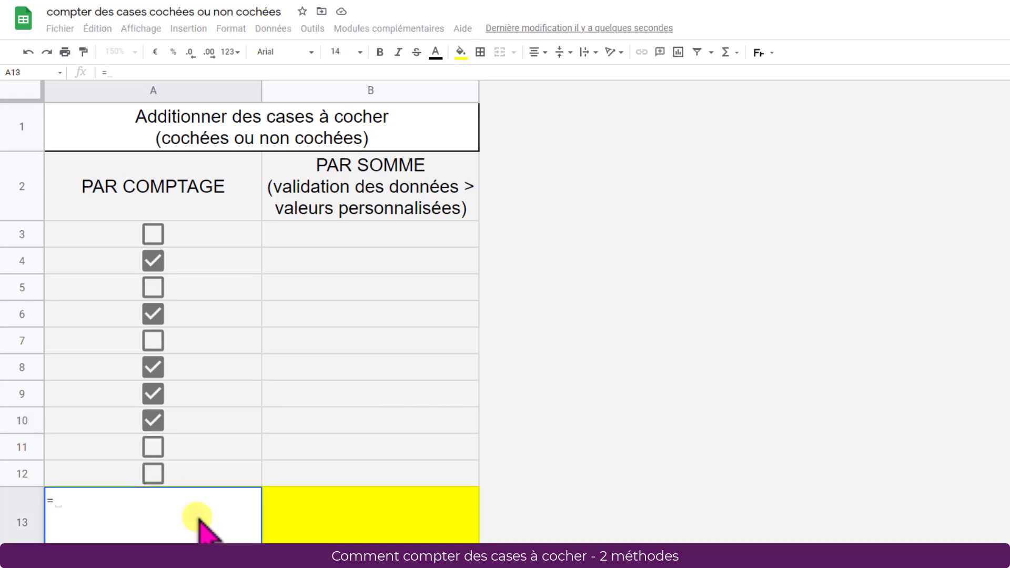
text(NB)
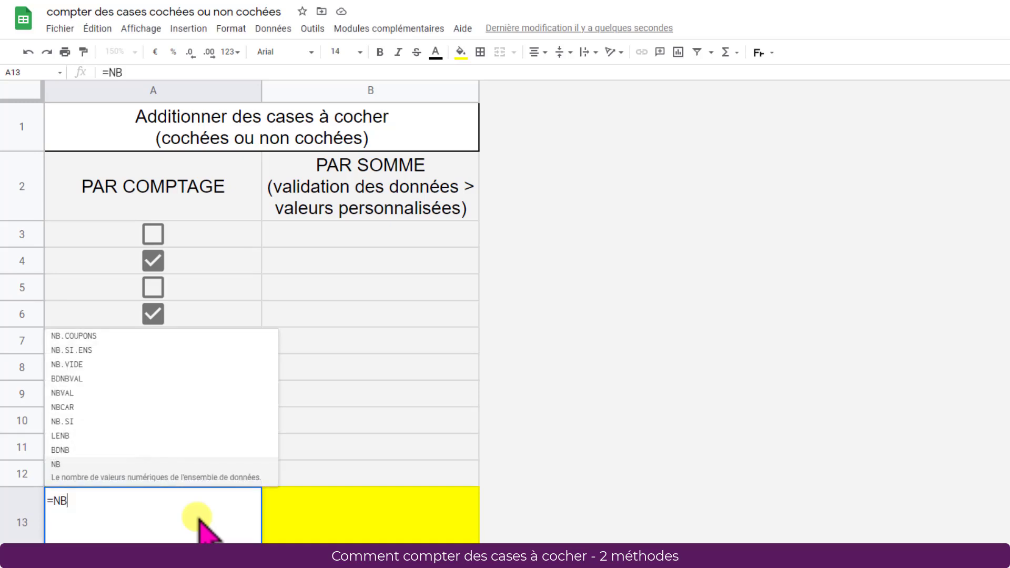
text(.SI)
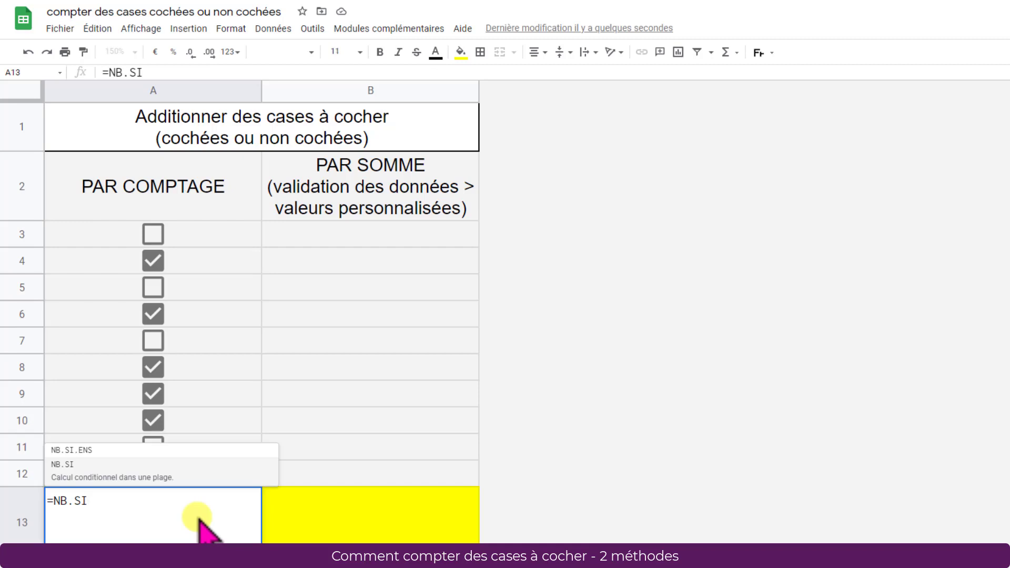
text(()
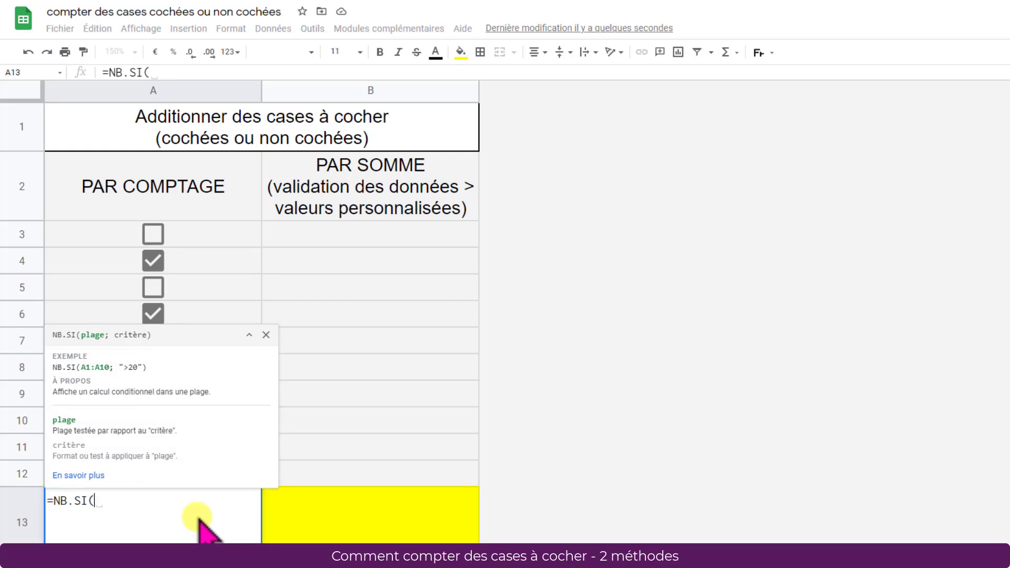
click(188, 235)
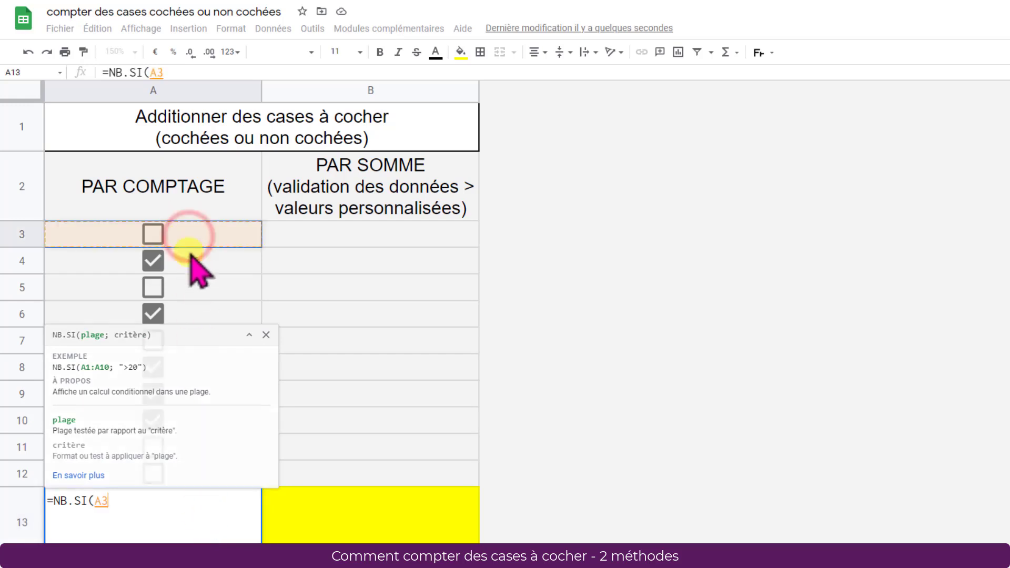
drag(190, 257, 190, 470)
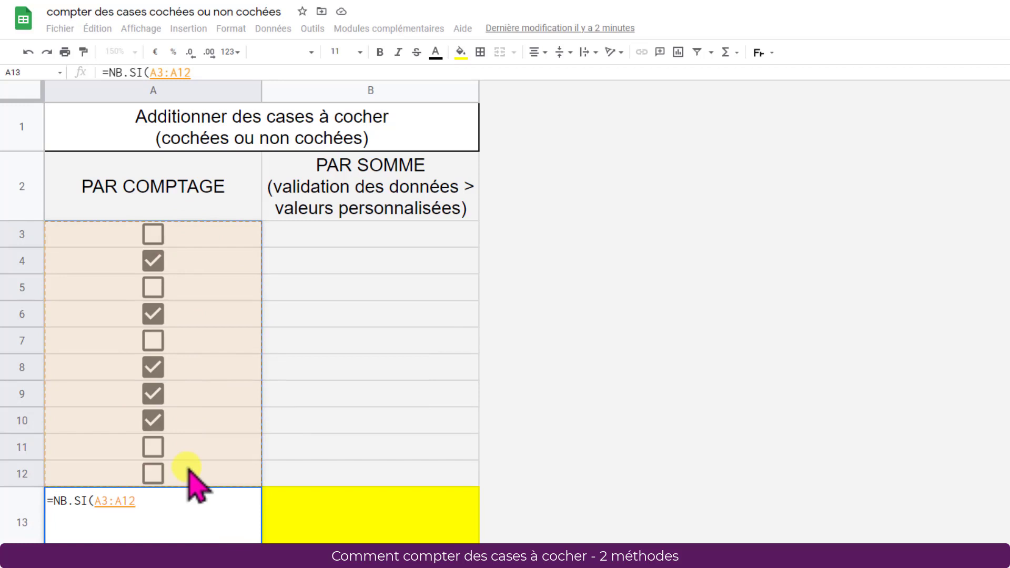
text(;)
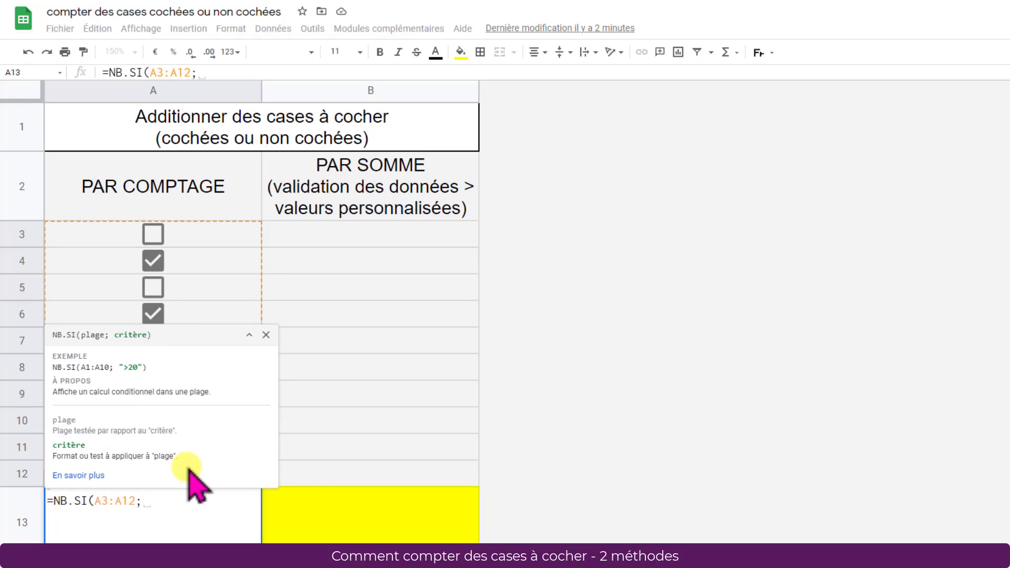
text(VRAI)
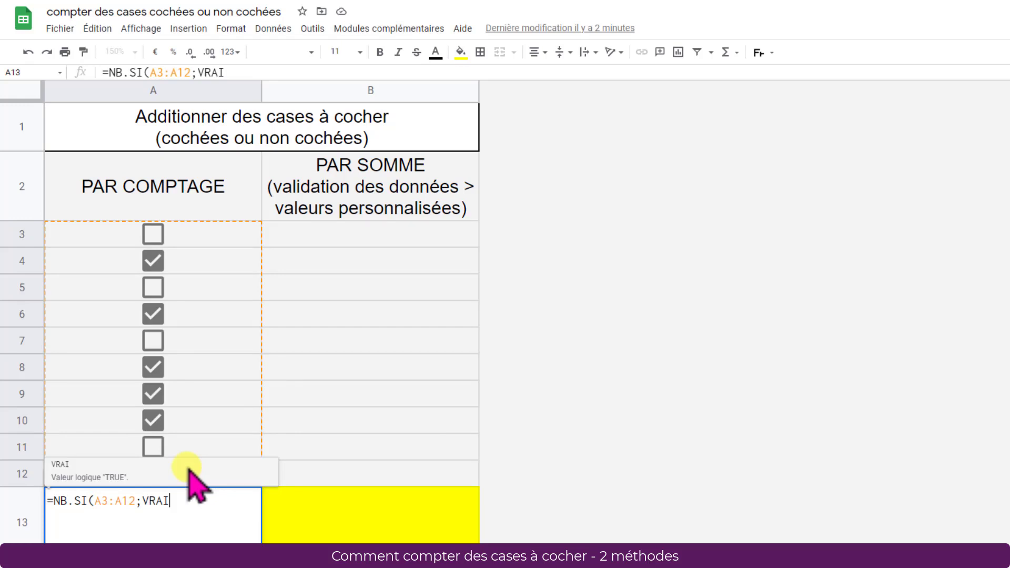
text())
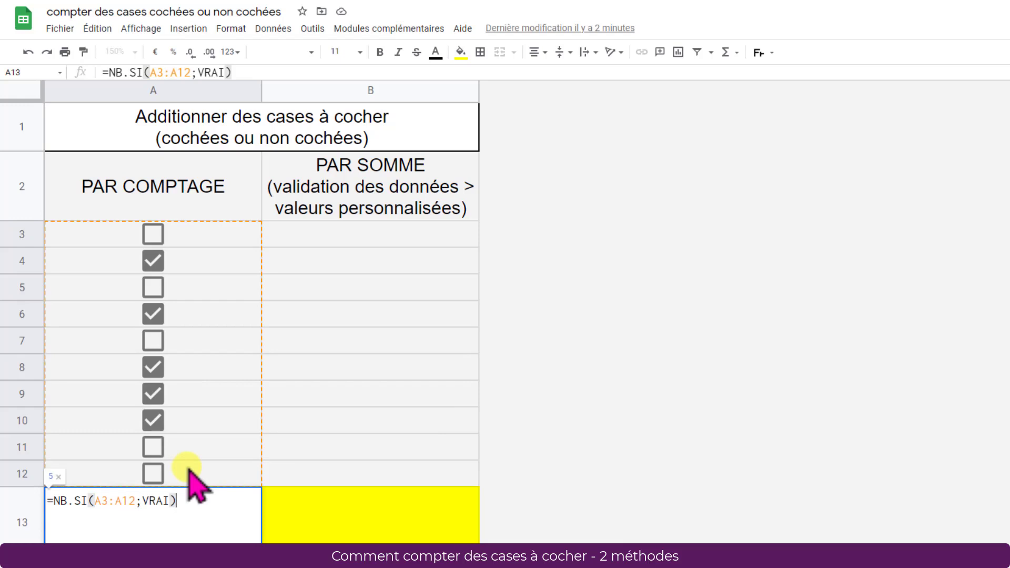
key(Return)
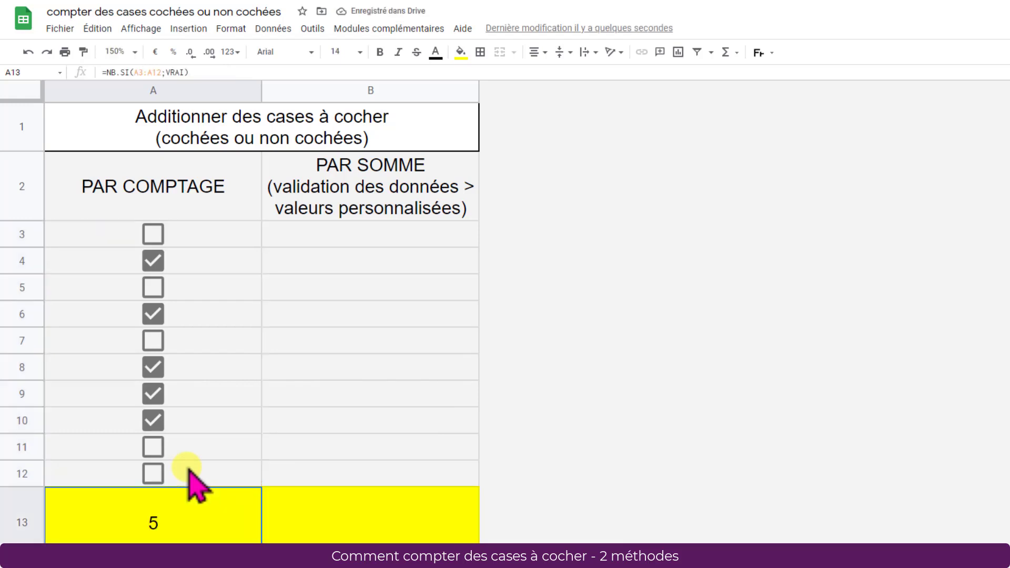
Step: Test the count by ticking and unticking the checkbox in A11
click(155, 447)
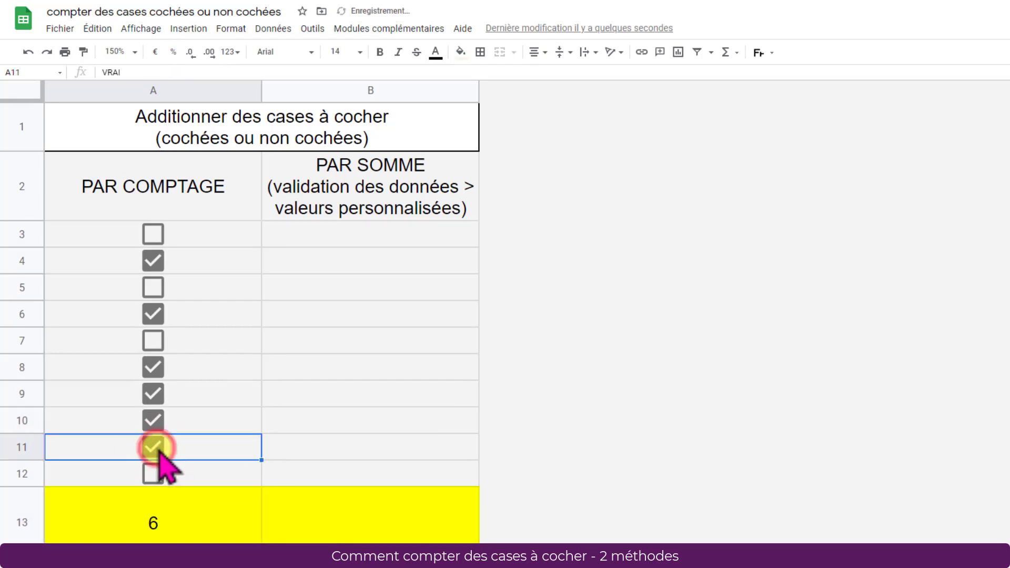
click(158, 448)
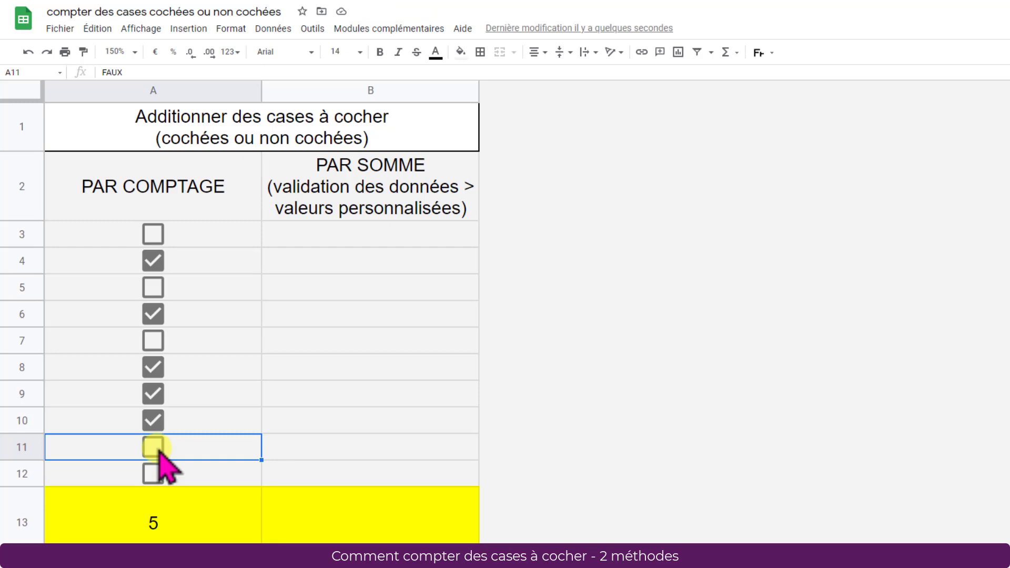
Step: Change the criterion of the NB.SI formula in A13 to FAUX to count the unticked checkboxes
click(161, 519)
double_click(161, 518)
click(165, 501)
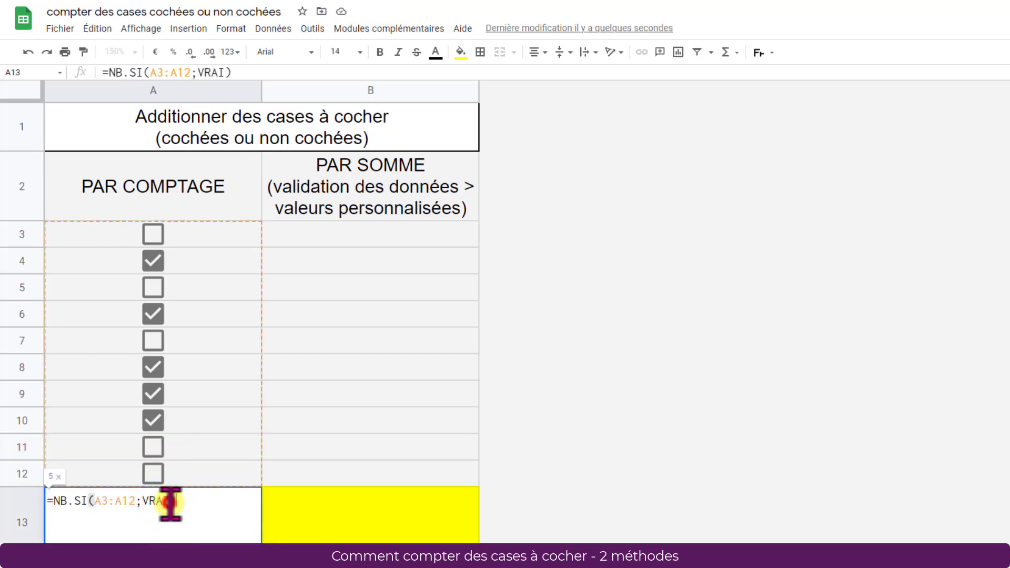
double_click(146, 500)
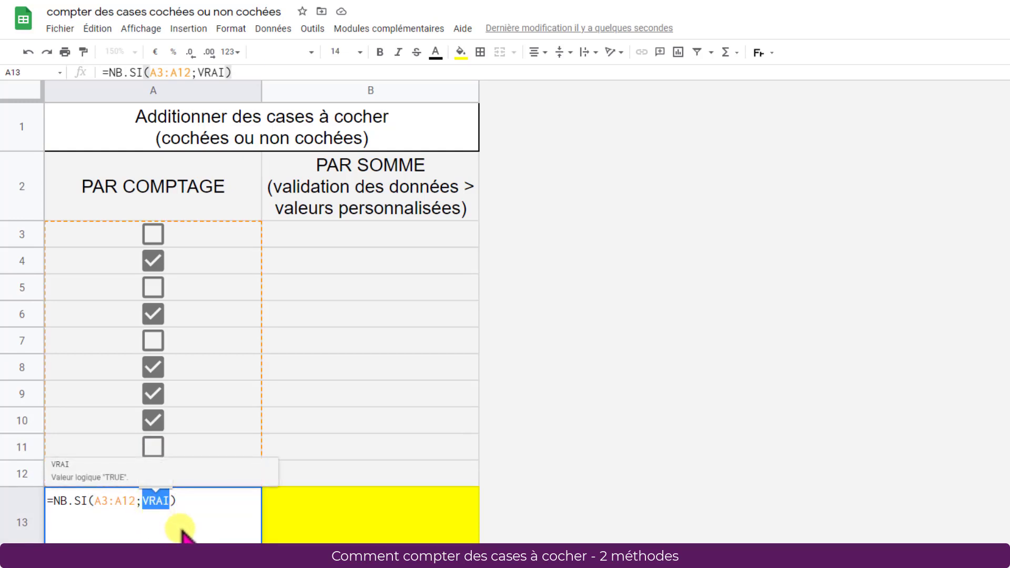
text(FAUX)
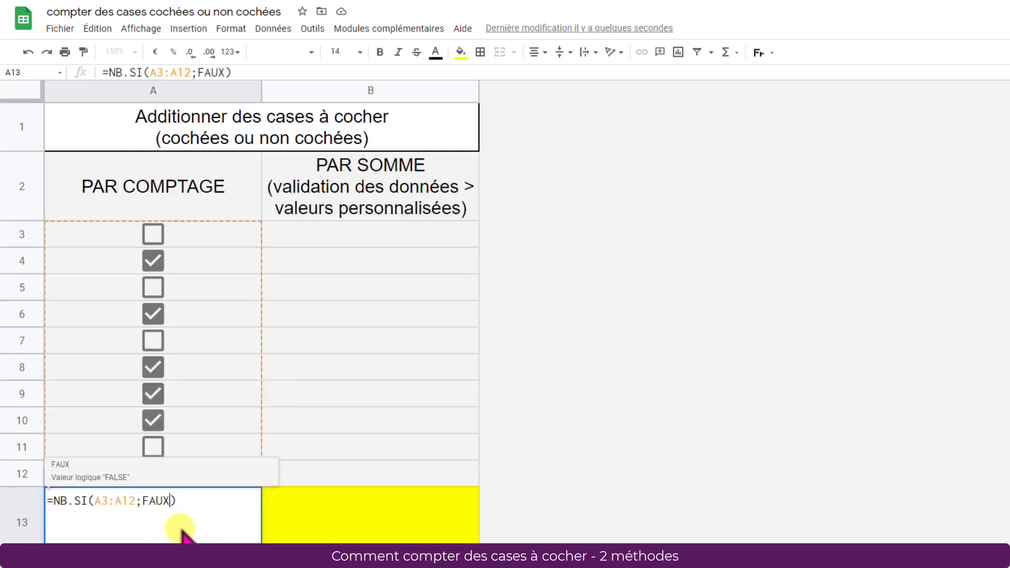
key(Return)
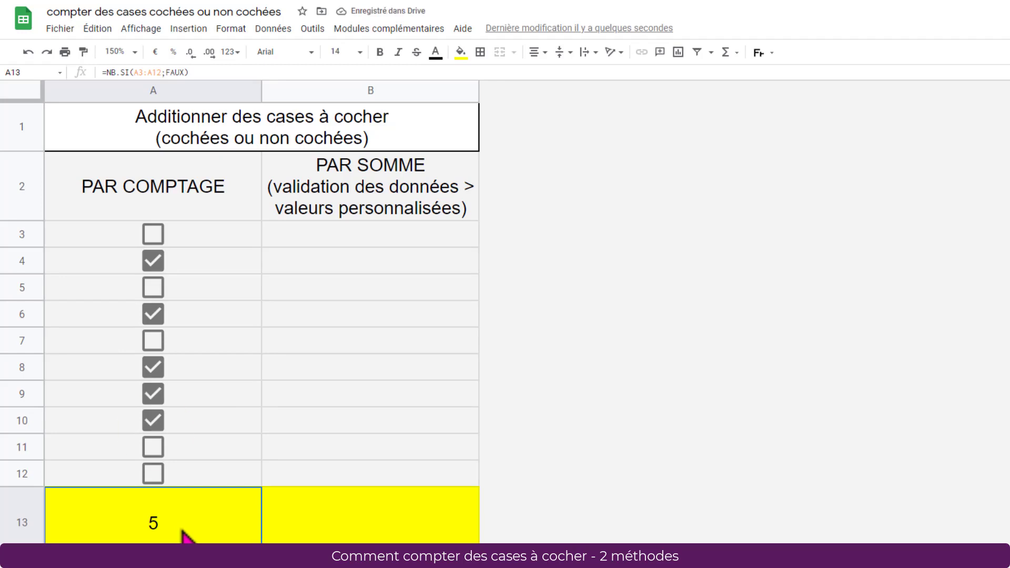
Step: Untick the checkboxes in A10, A9 and A8 to test the count of unticked boxes
click(153, 420)
click(153, 394)
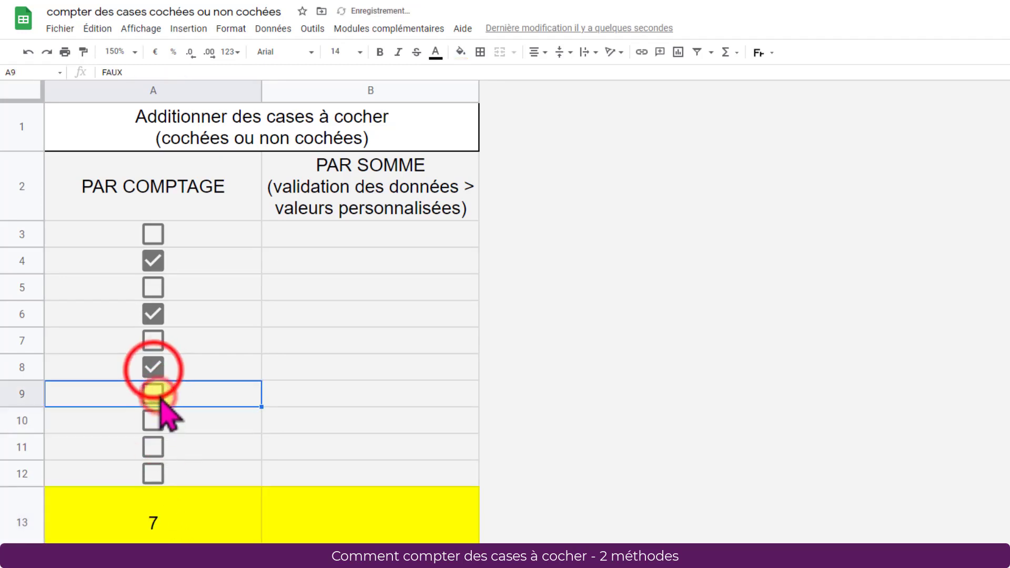
click(153, 369)
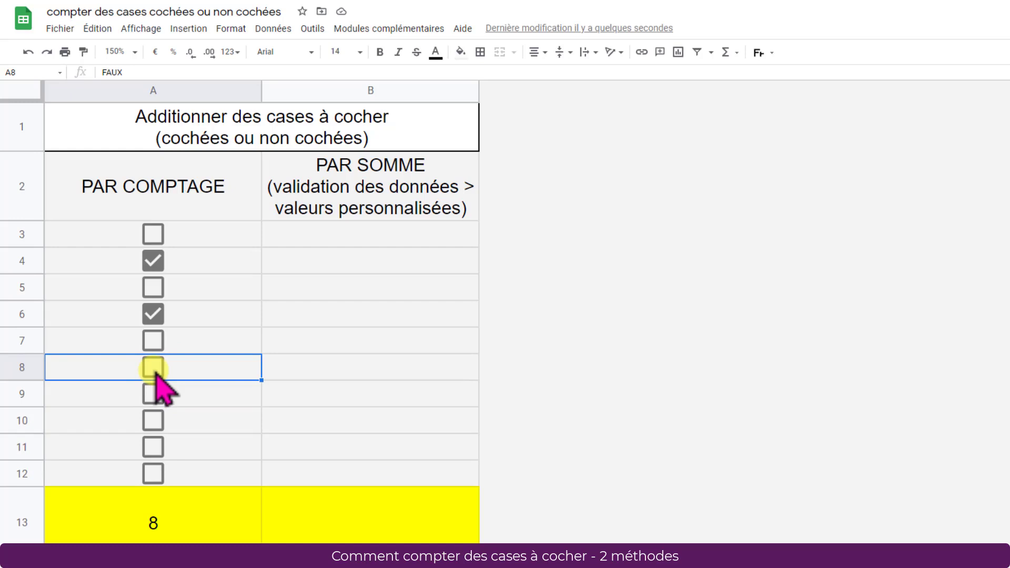
Step: Open data validation for the range B3:B12 and choose Case à cocher as the criterion
drag(380, 234, 366, 477)
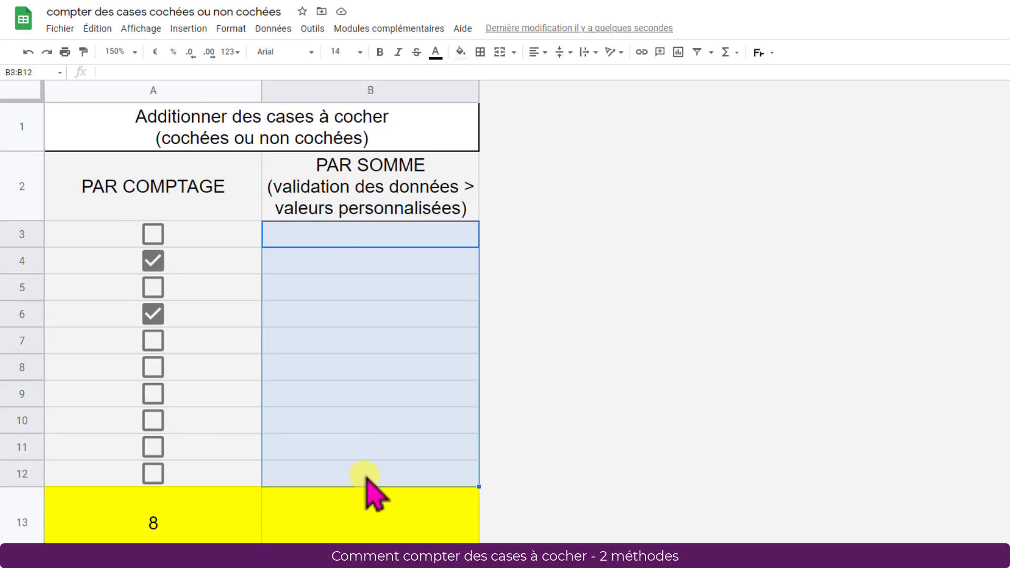
click(268, 30)
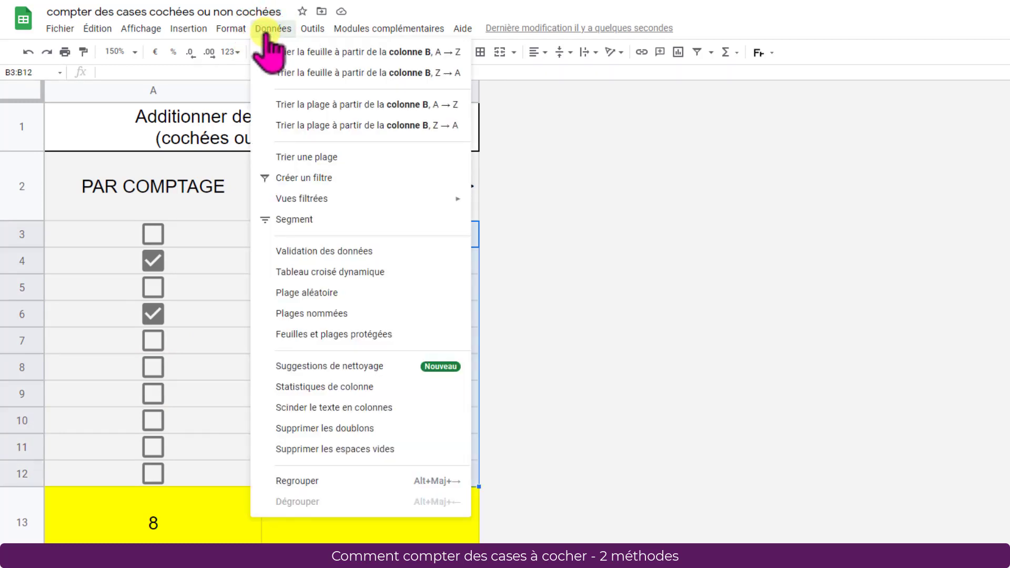
click(275, 252)
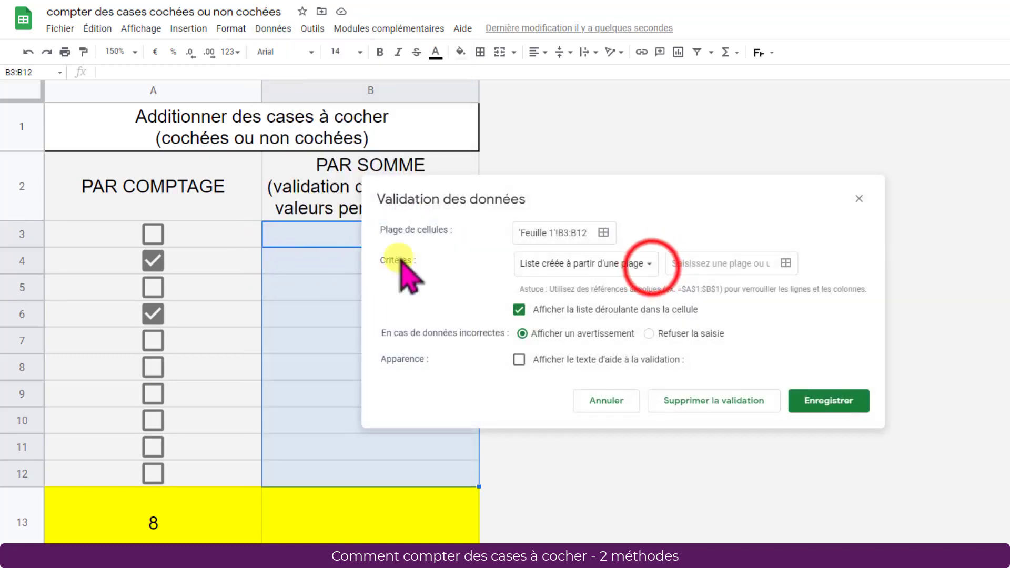
click(649, 263)
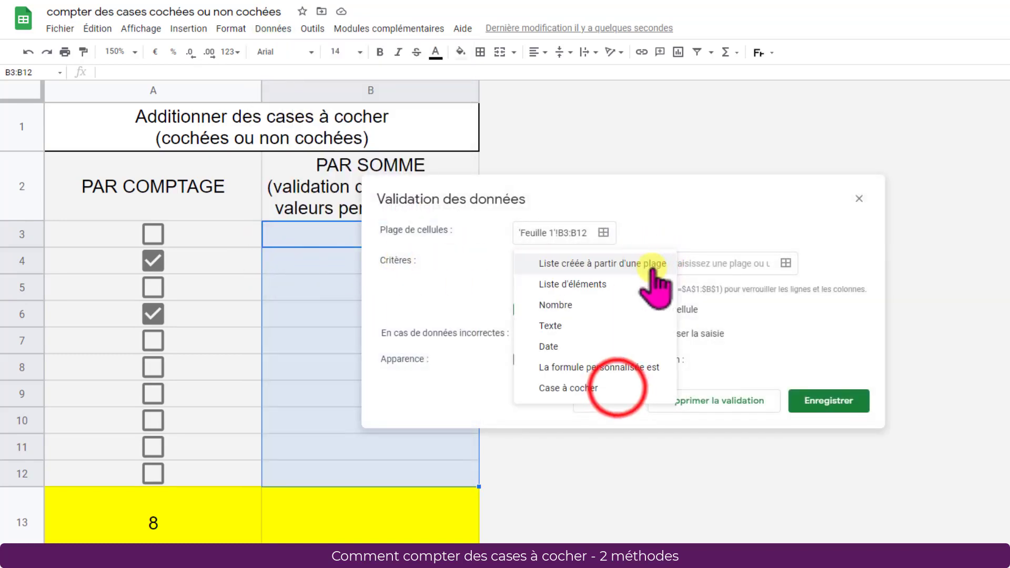
click(615, 388)
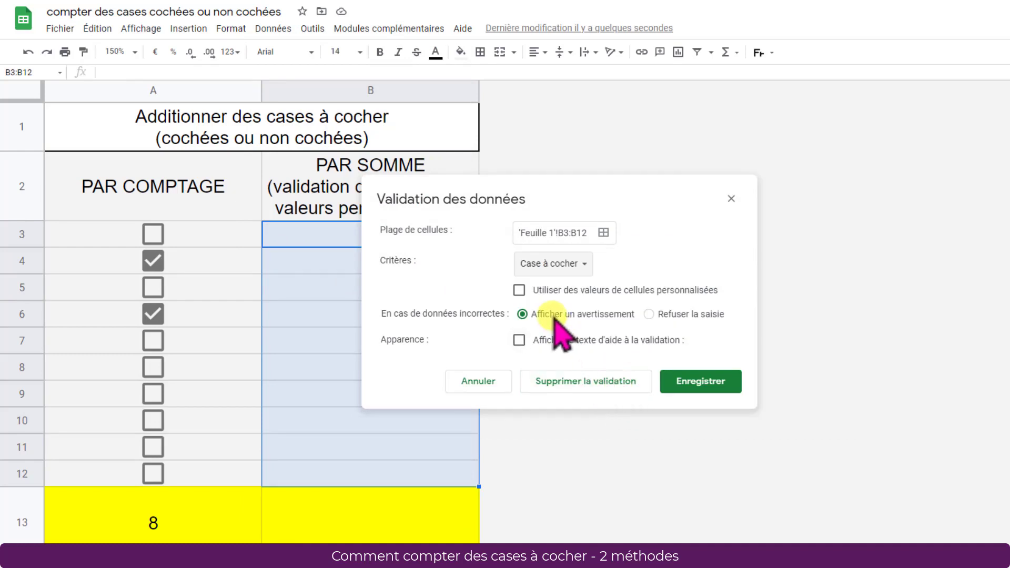
Step: Use custom cell values of 1 for ticked and 0 for unticked, refuse invalid input, and save the validation
click(520, 290)
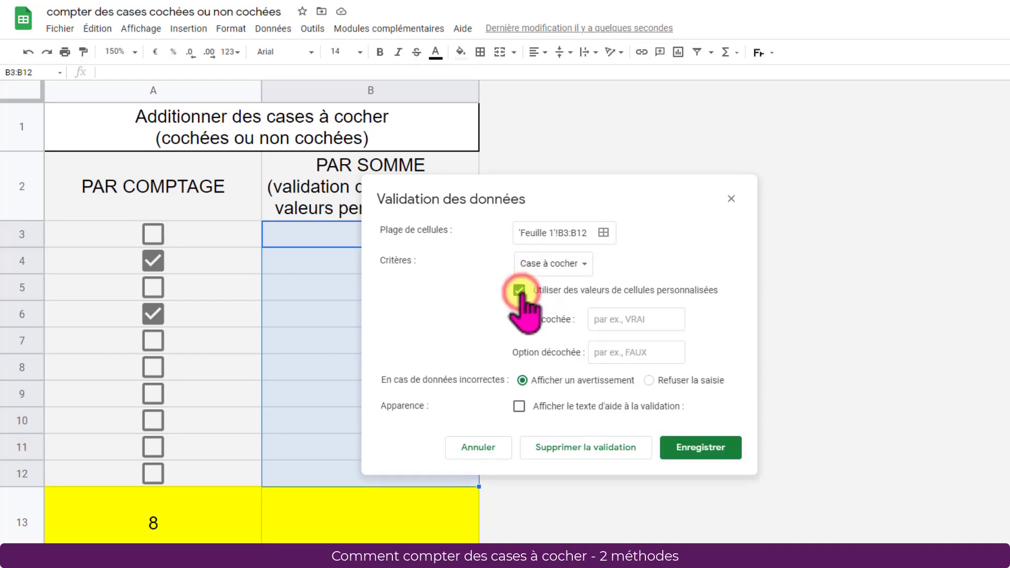
click(603, 319)
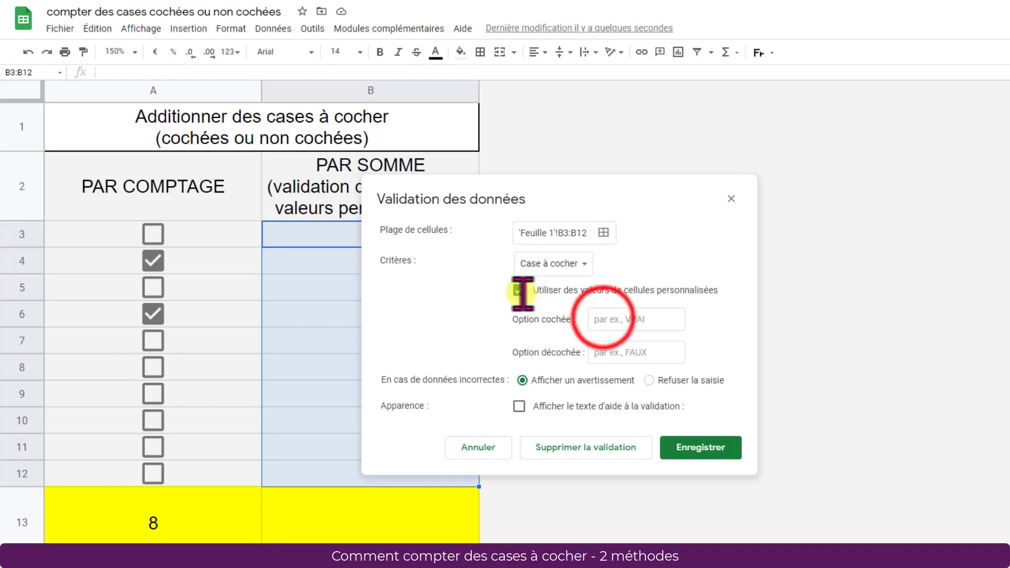
text(1)
click(627, 353)
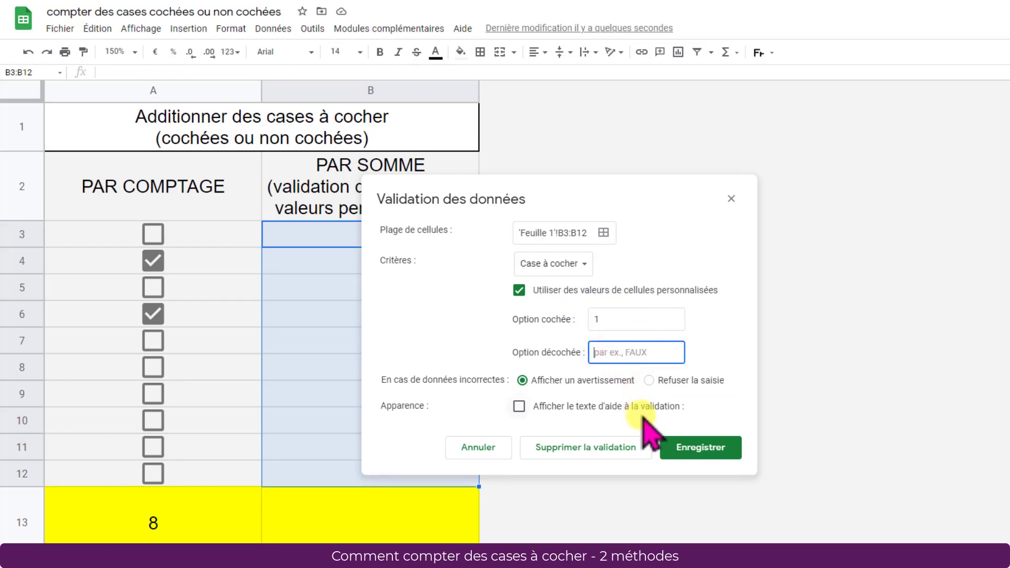
text(0)
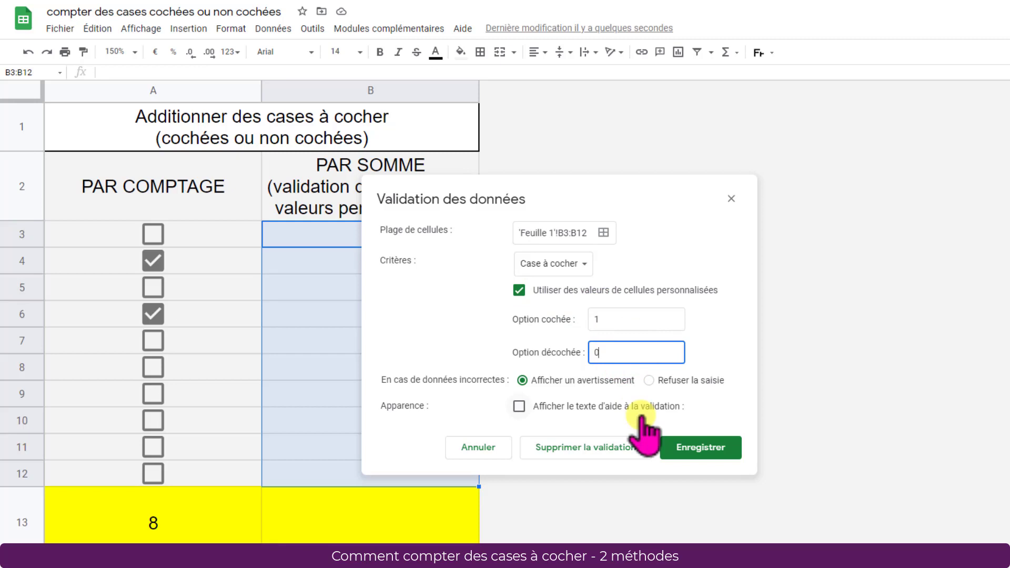
click(649, 380)
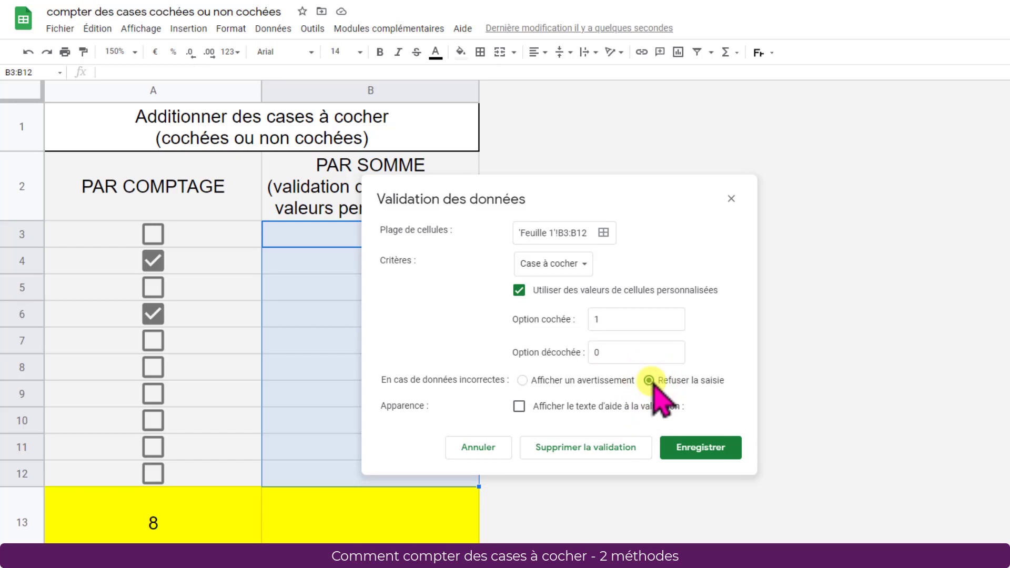
click(732, 450)
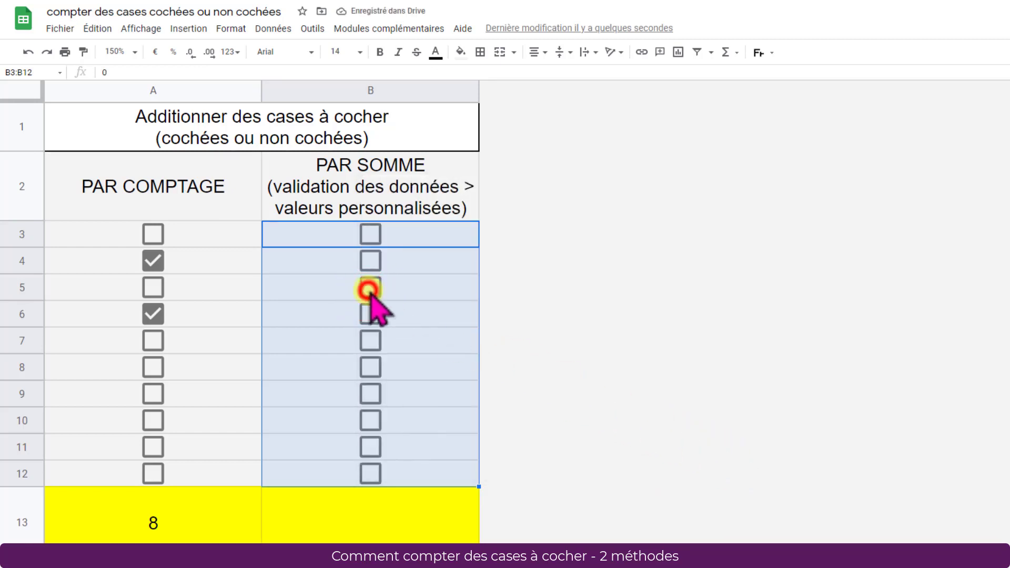
Step: Tick the checkboxes in B5, B7 and B9, and compare the cell values of B9 and the unticked B8
click(369, 287)
click(370, 340)
click(370, 394)
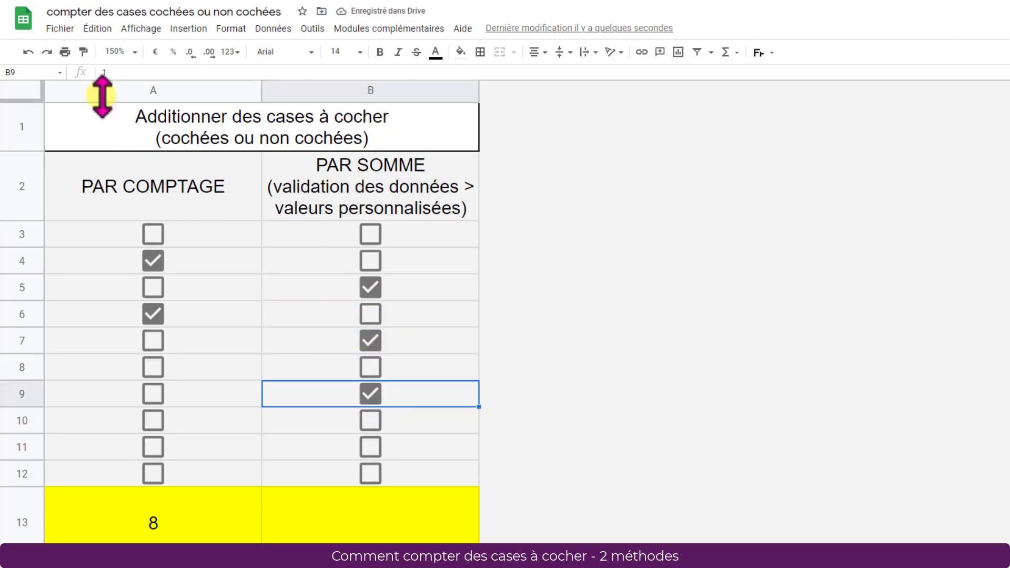
click(402, 368)
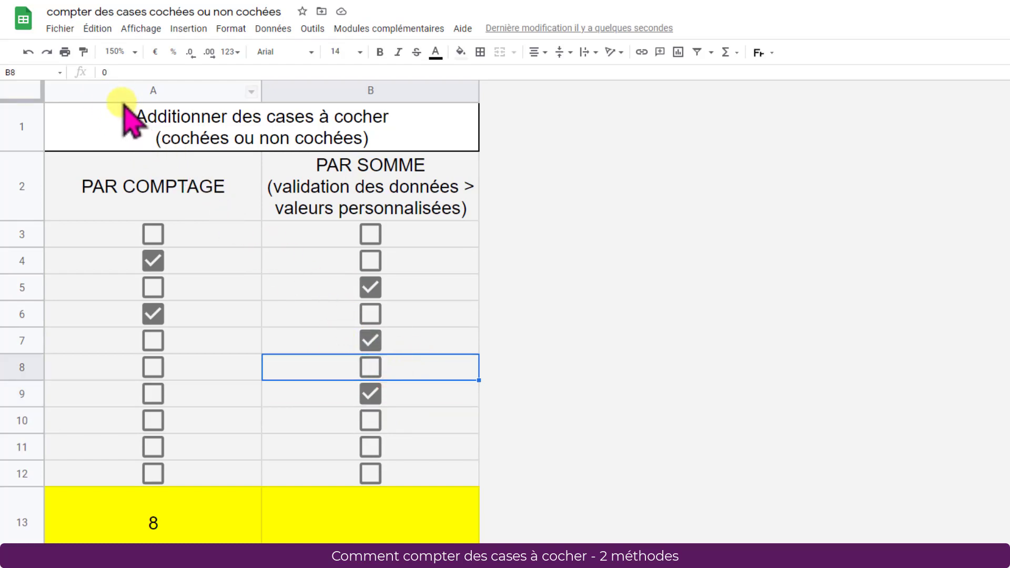
Step: Enter the formula =SOMME(B3:B12) in B13 to add up the ticked checkboxes
click(370, 516)
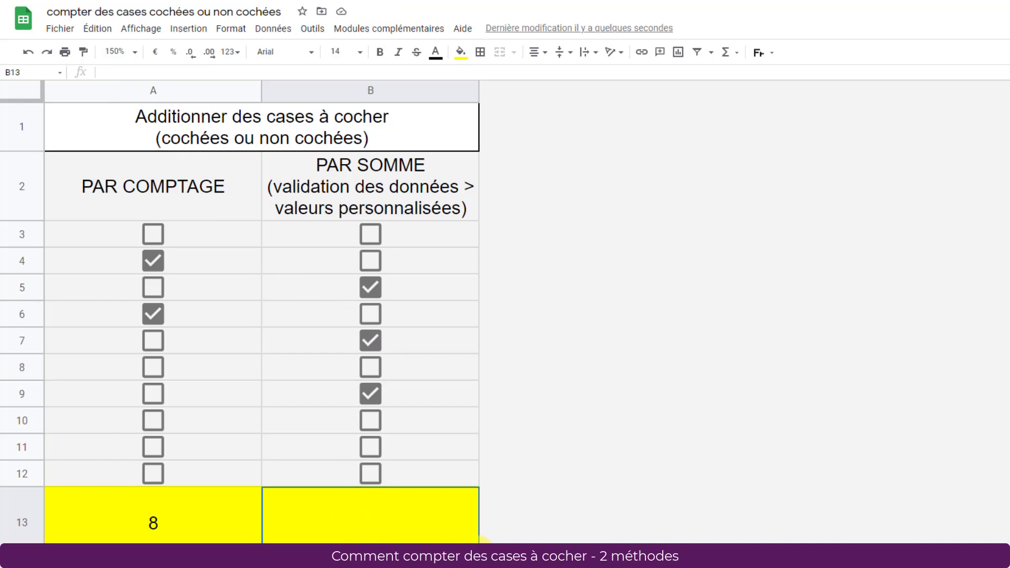
text(=)
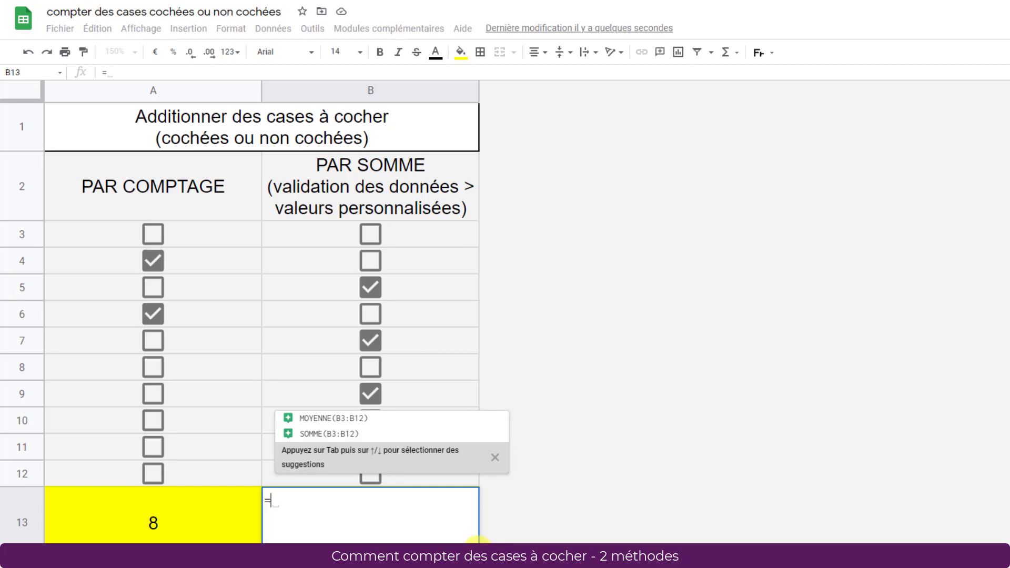
key(Up)
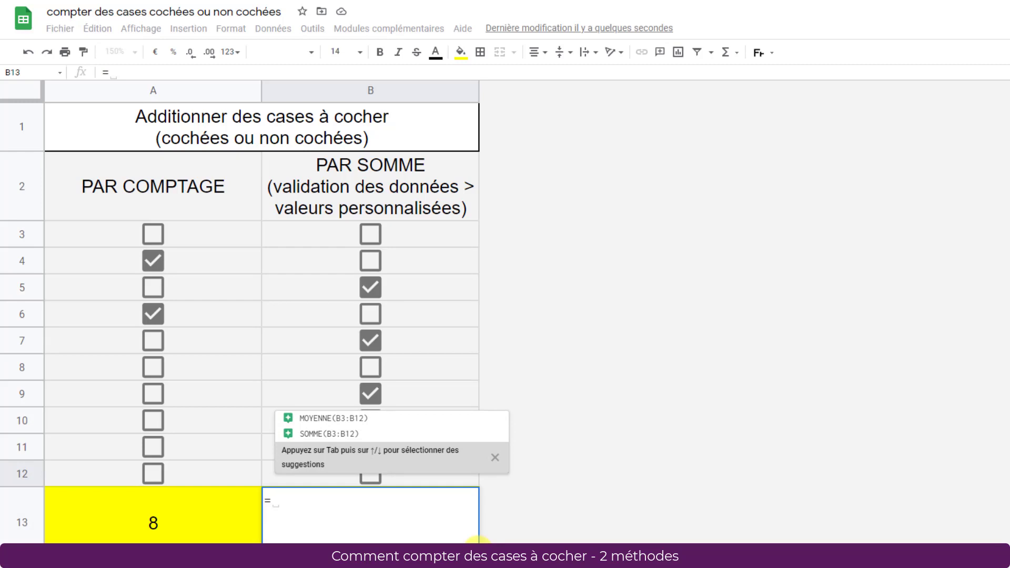
key(Tab)
key(Up)
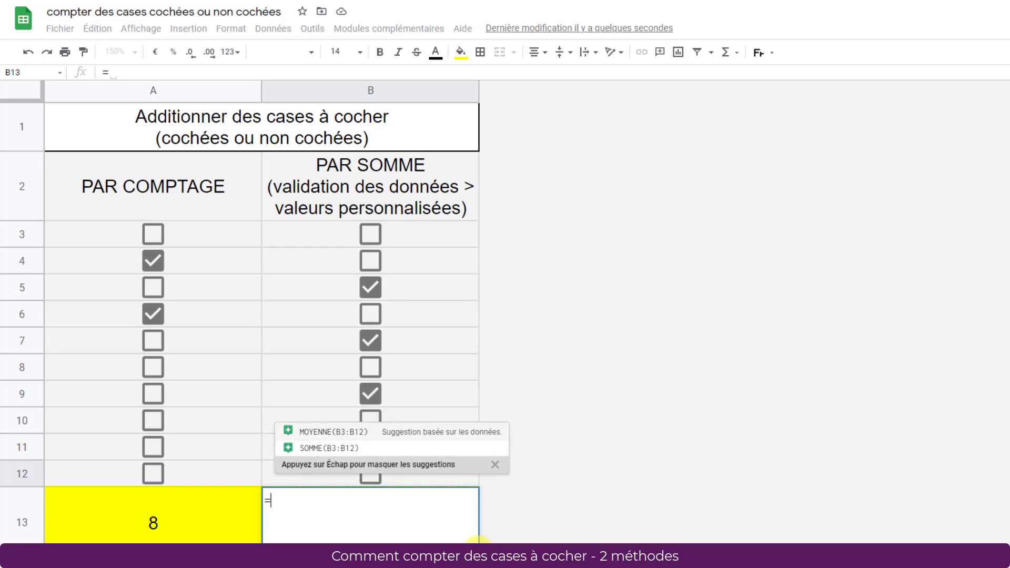
key(Down)
key(Up)
key(Down)
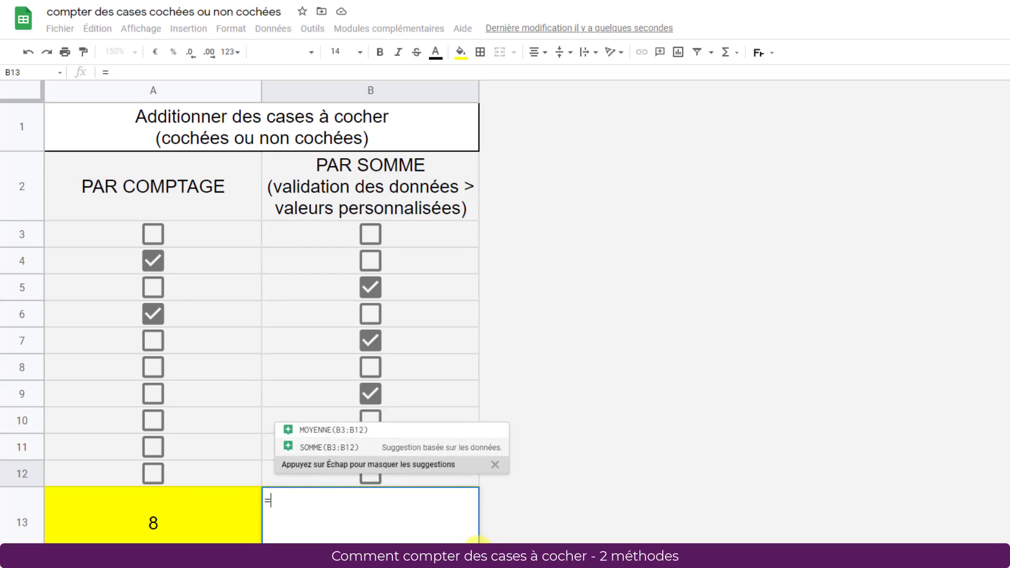
key(Up)
key(Down)
key(Up)
key(Down)
key(Tab)
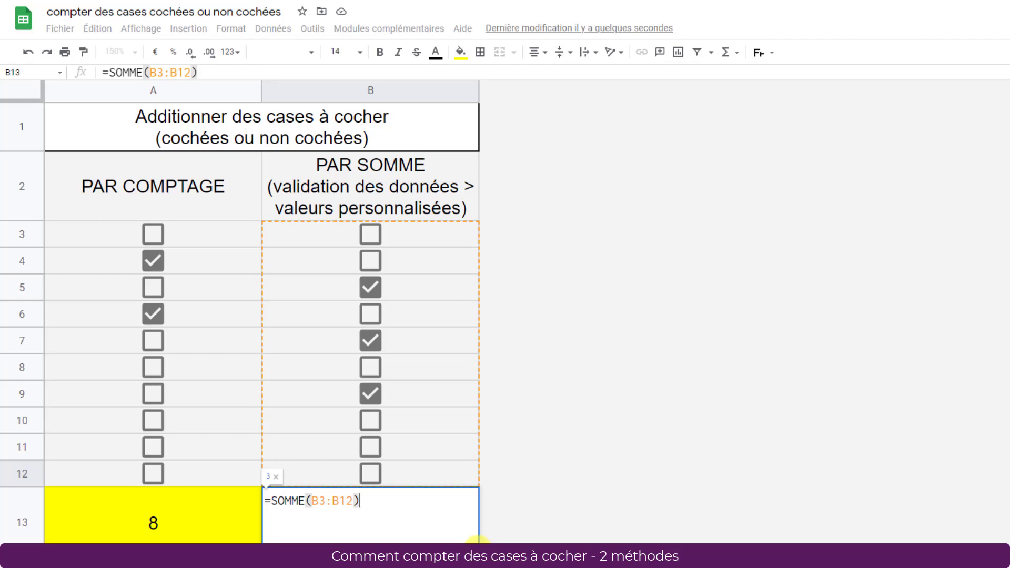
click(478, 542)
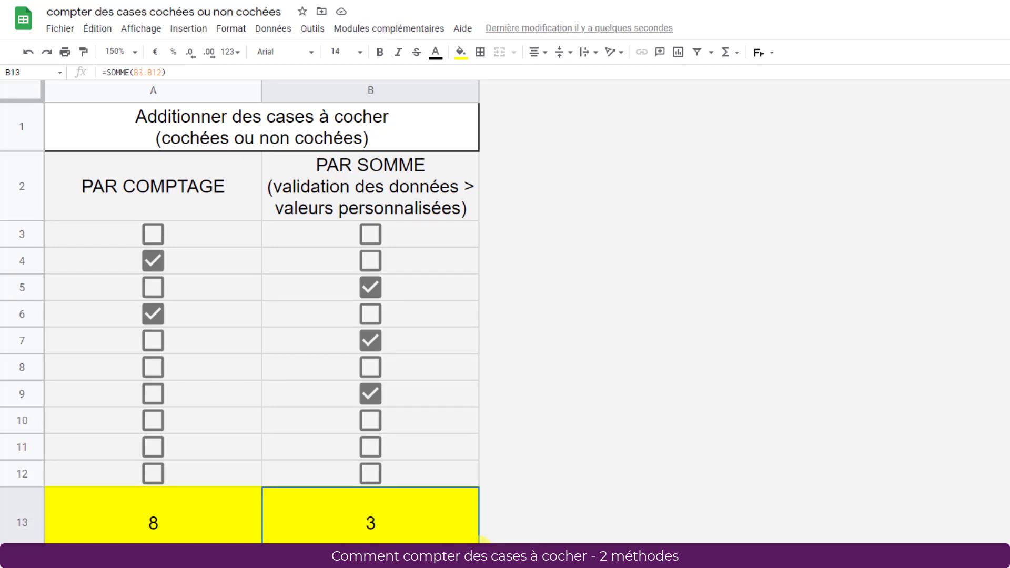
Step: Test the sum by ticking B11, ticking all the checkboxes in B3:B12 at once, and unticking them all
click(370, 447)
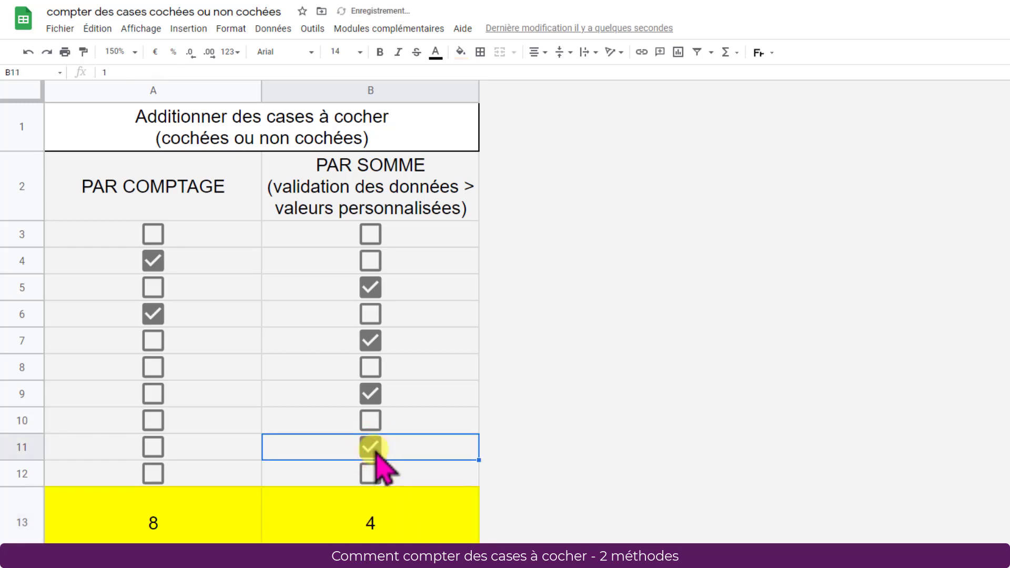
drag(406, 234, 402, 474)
key(space)
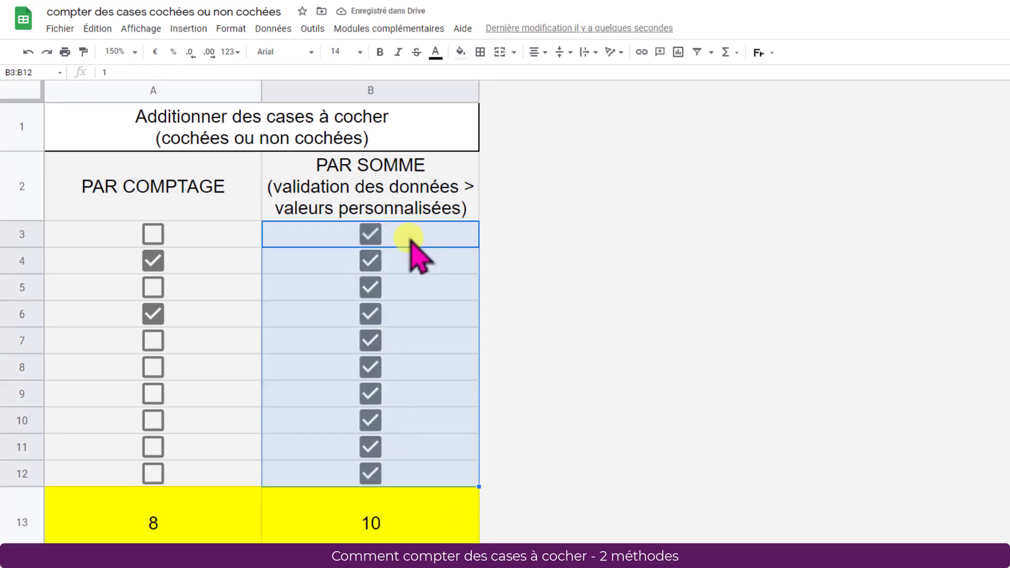
key(space)
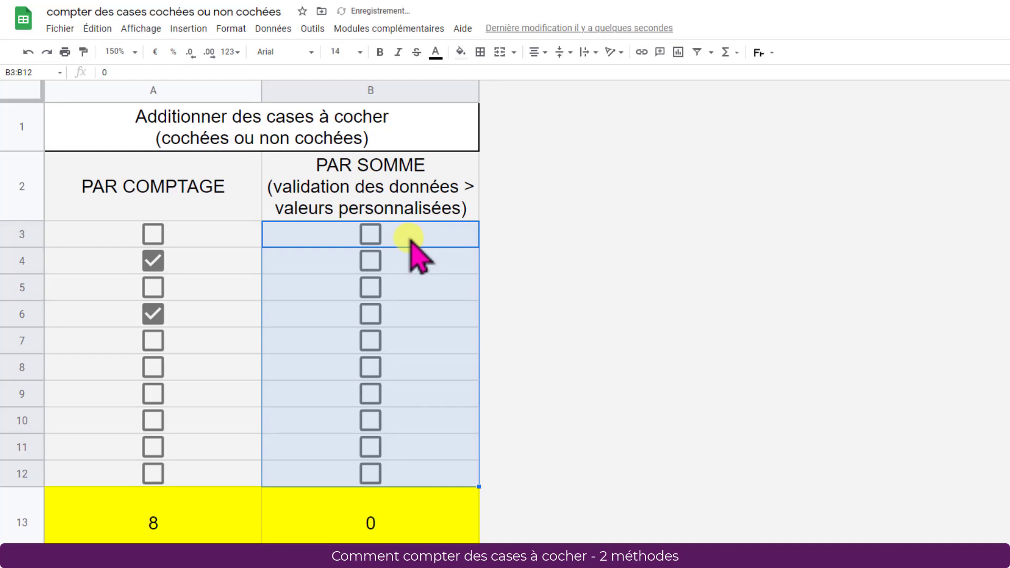